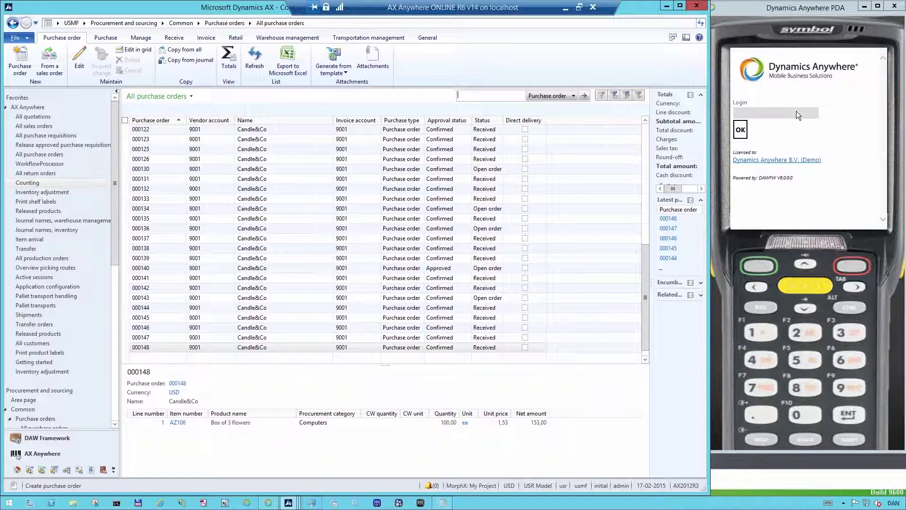
Enter the login code to reach the logistics main menu.
left_click(797, 111)
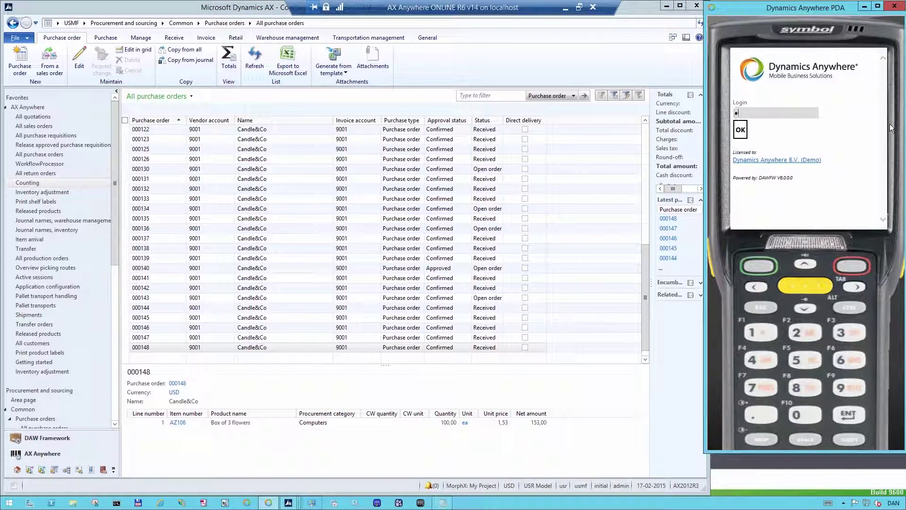
key("Return")
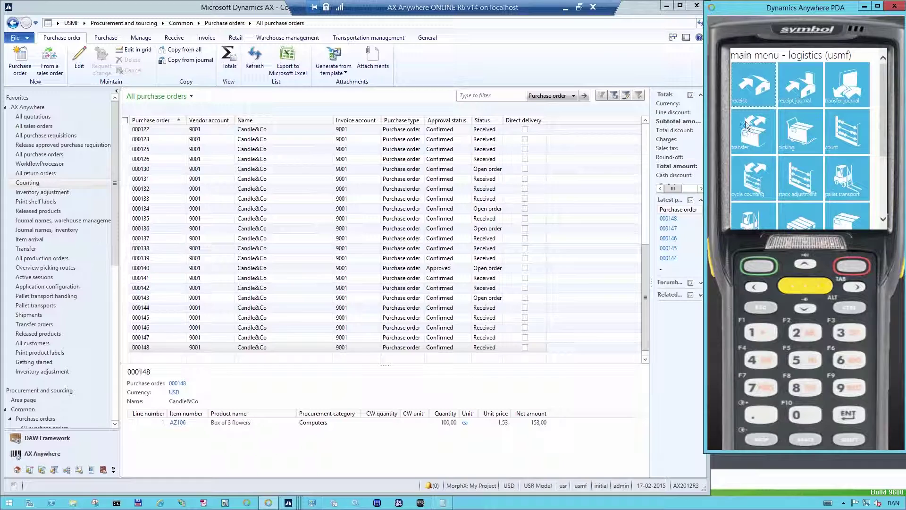
Start a stock transfer and confirm IN_01 as the source location.
left_click(753, 152)
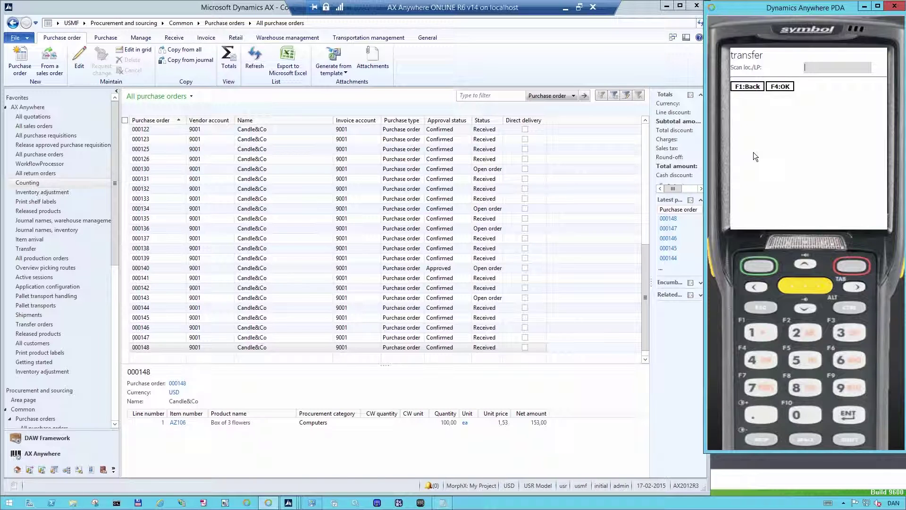
type("IN_")
type("01")
key("Return")
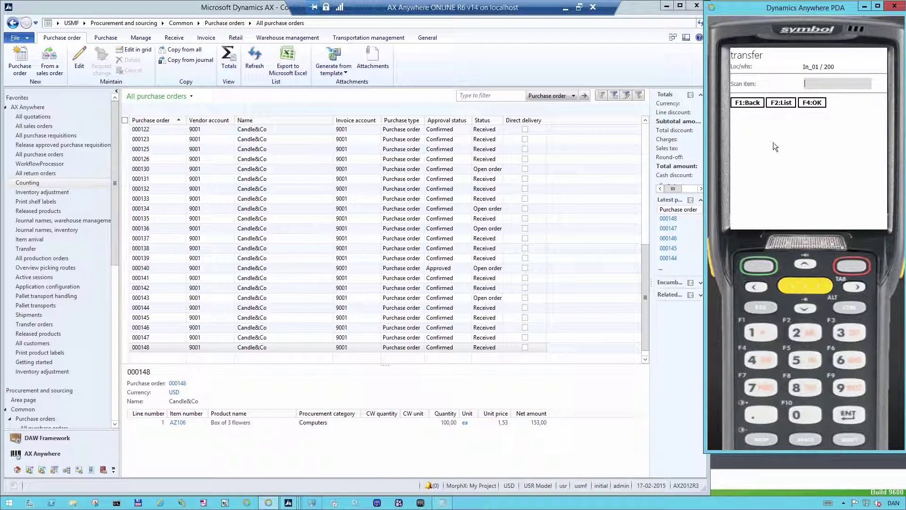
Pick item AZ106 Box of 3 flowers from the item list and confirm it.
left_click(783, 104)
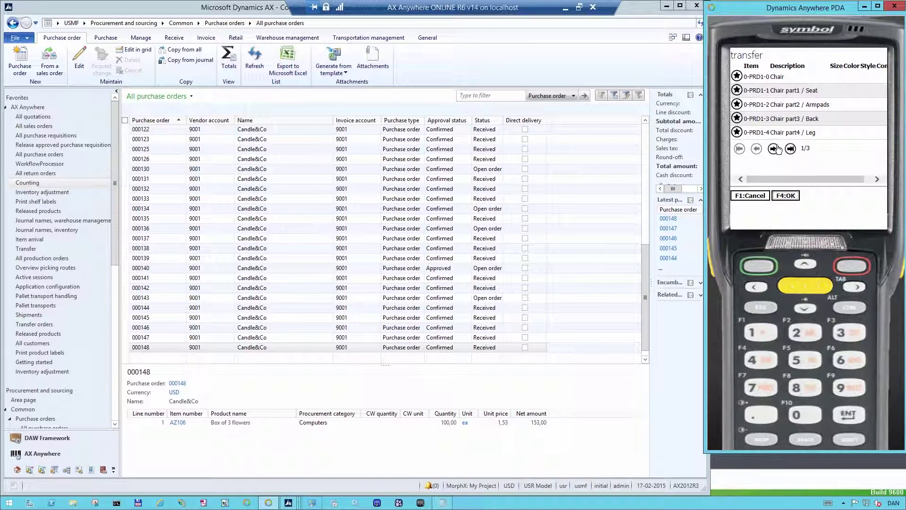
left_click(773, 149)
left_click(774, 149)
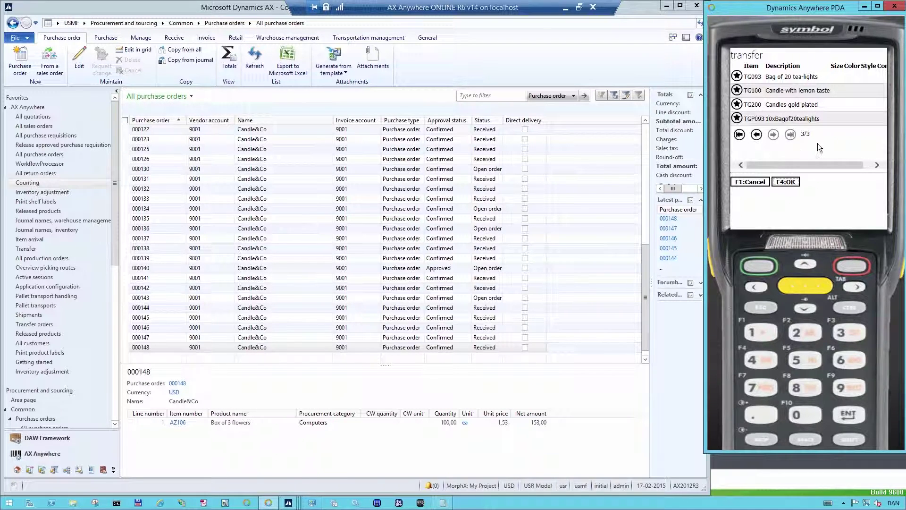
left_click(757, 135)
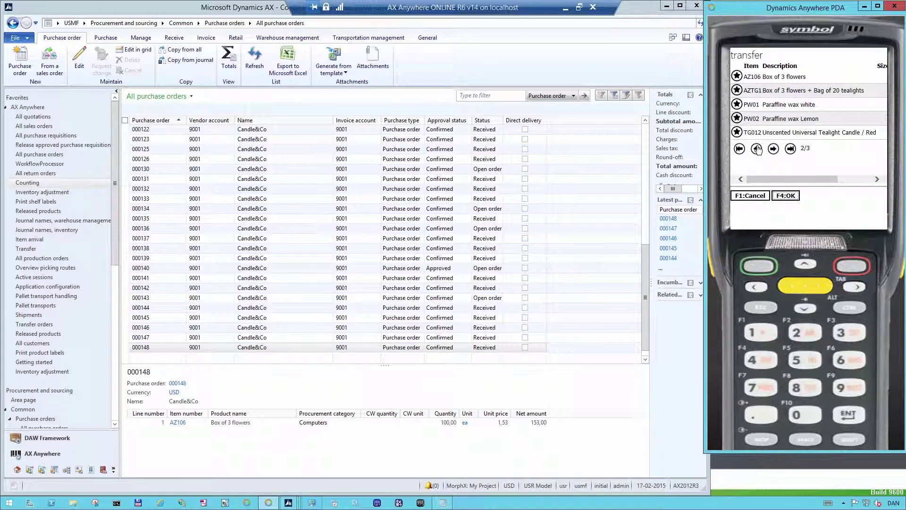
left_click(783, 80)
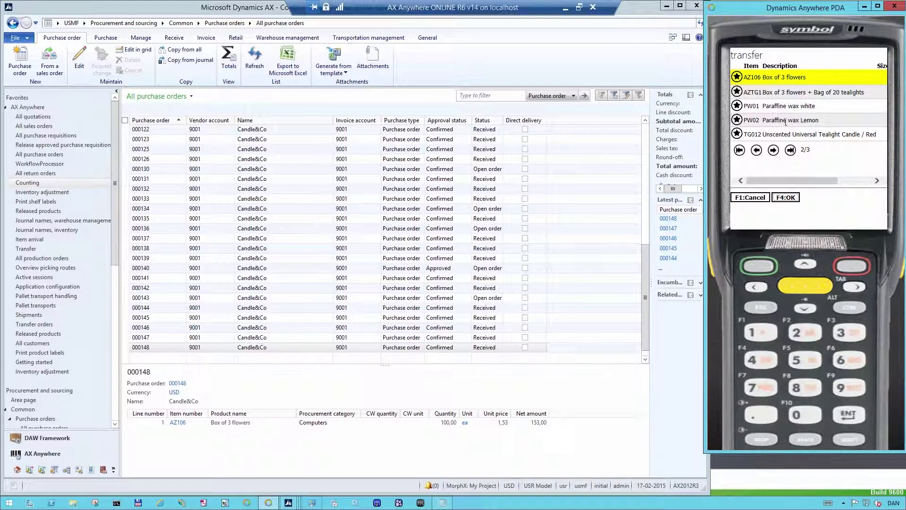
left_click(791, 199)
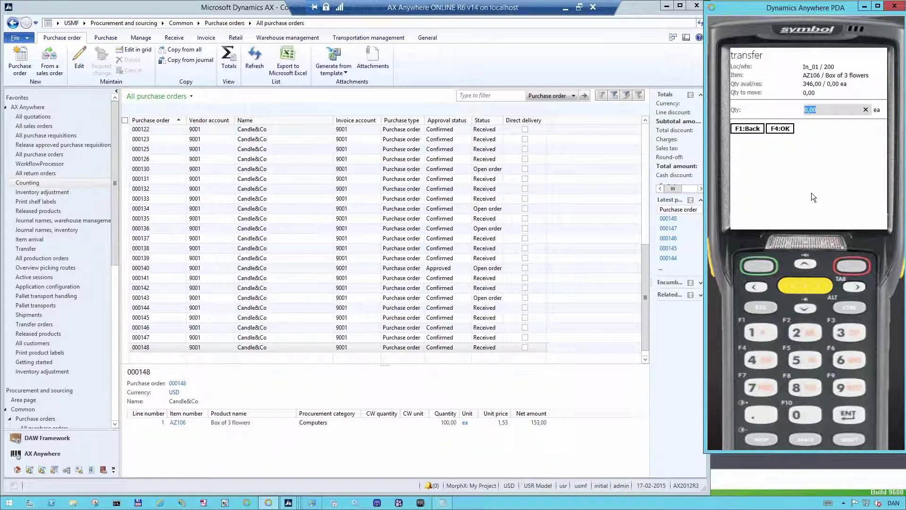
Enter a transfer quantity of 100 for Box of 3 flowers, 346,00 available.
left_click_drag(825, 74, 868, 76)
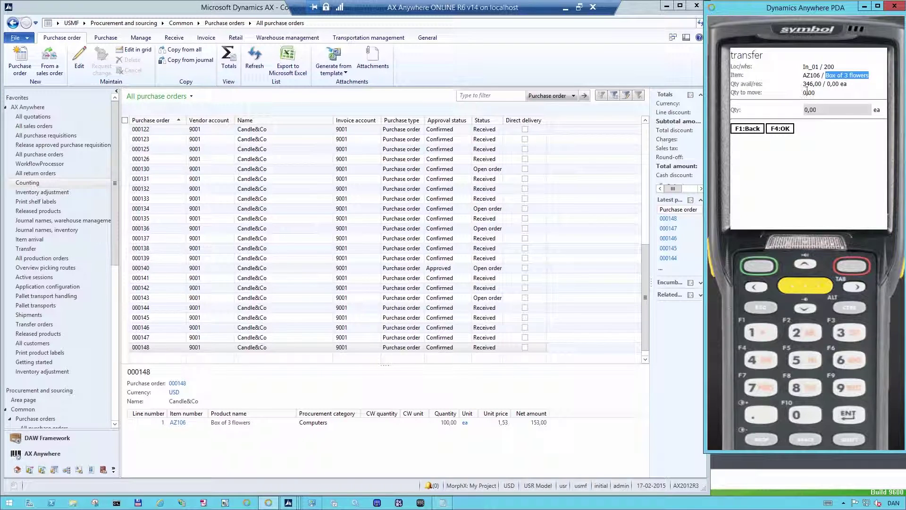
left_click_drag(801, 84, 819, 82)
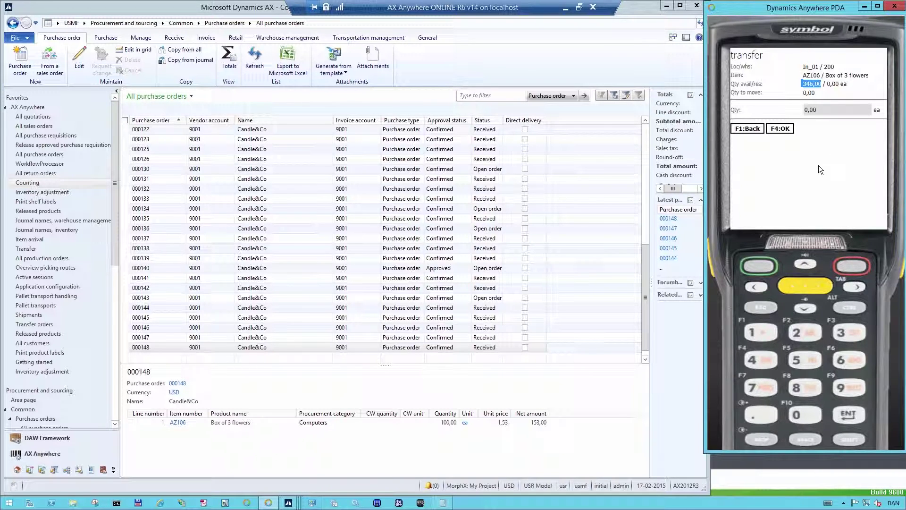
left_click(816, 111)
type("10")
key("Return")
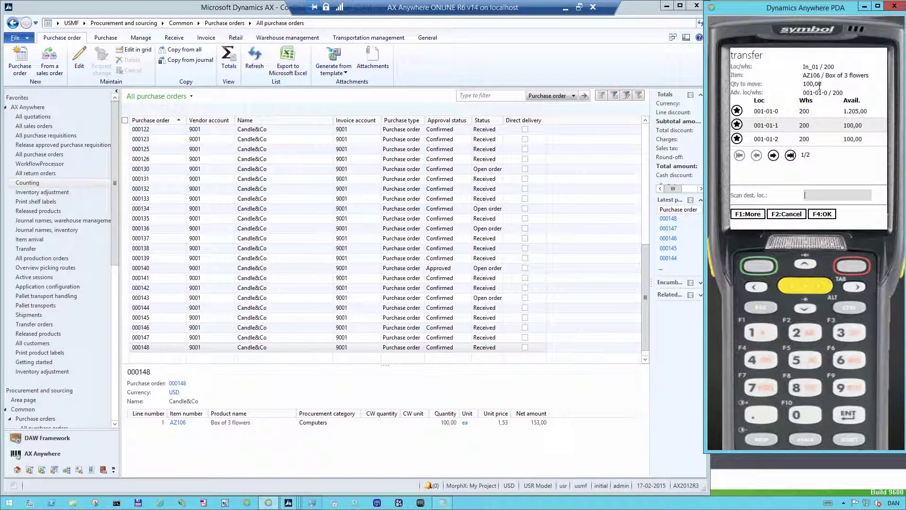
Choose the advised location 001-01-0 as the destination.
left_click_drag(732, 95, 855, 96)
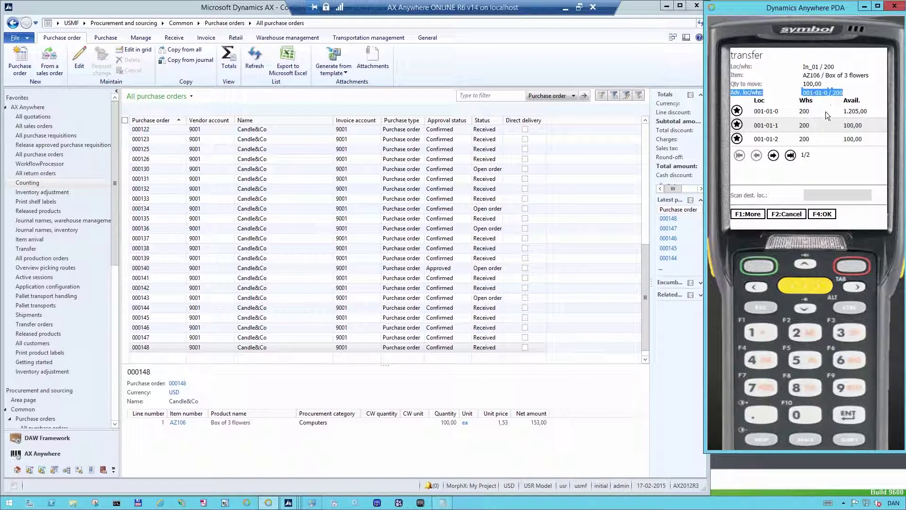
left_click(845, 112)
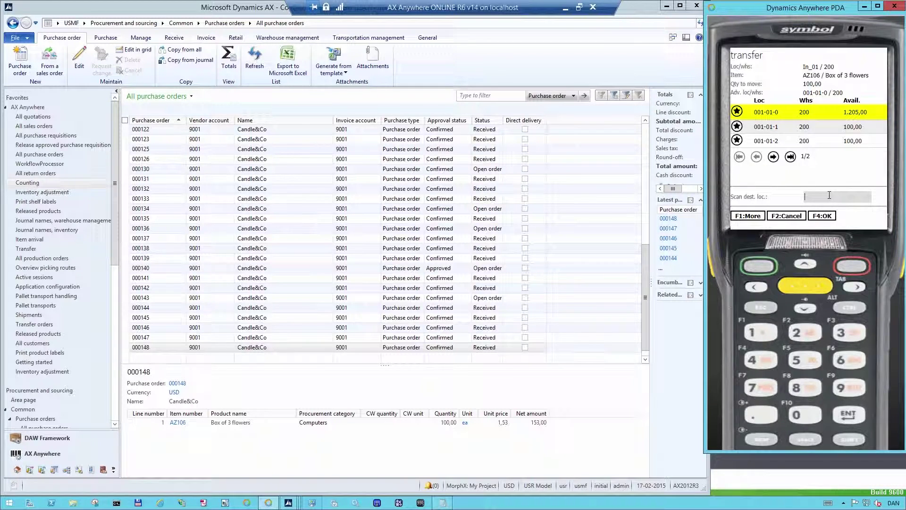
type("001")
type("-01-")
type("0")
Confirm destination 001-01-0 to complete the transfer.
left_click(823, 216)
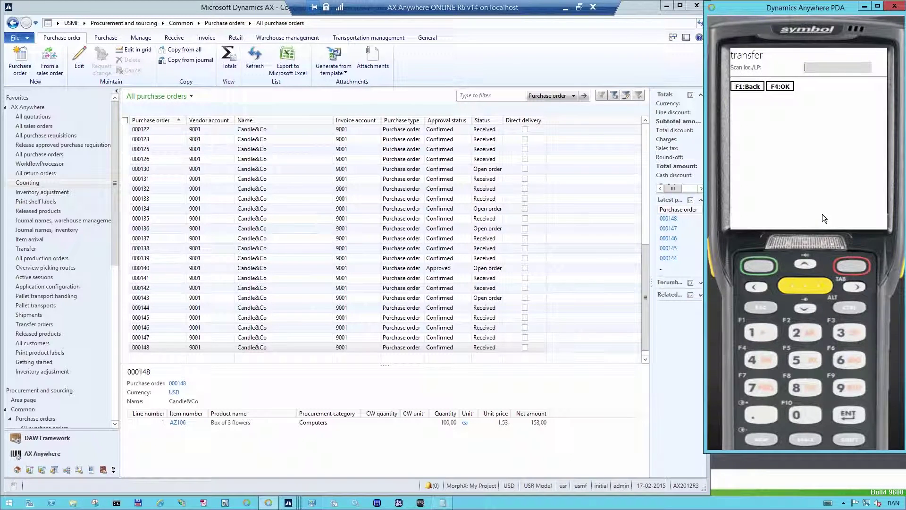